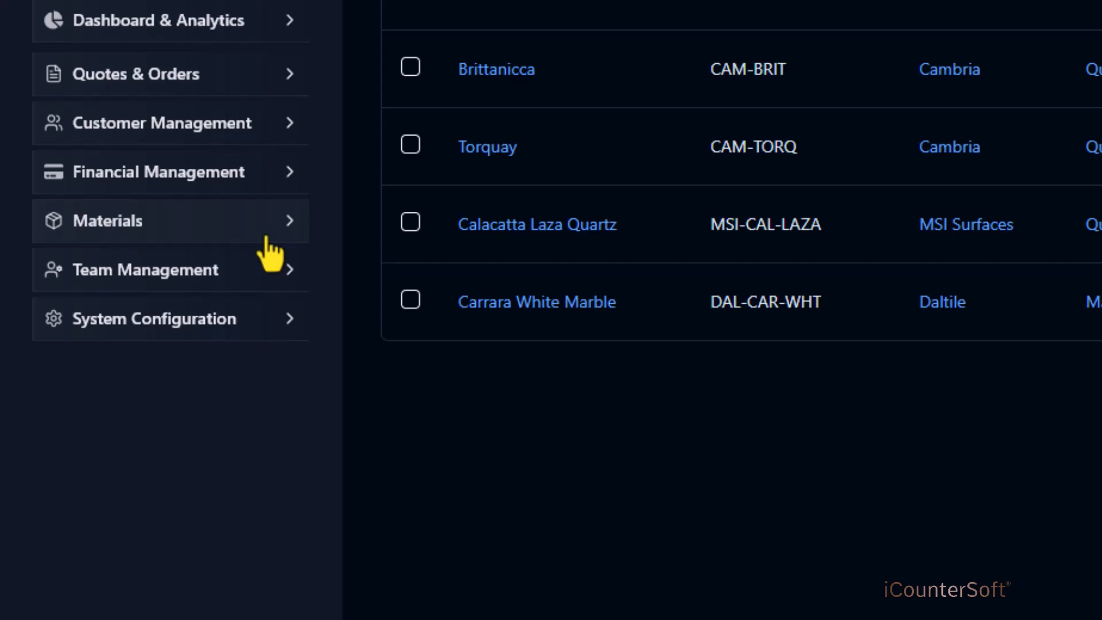
Open the CSV import page for the Materials list
click(267, 238)
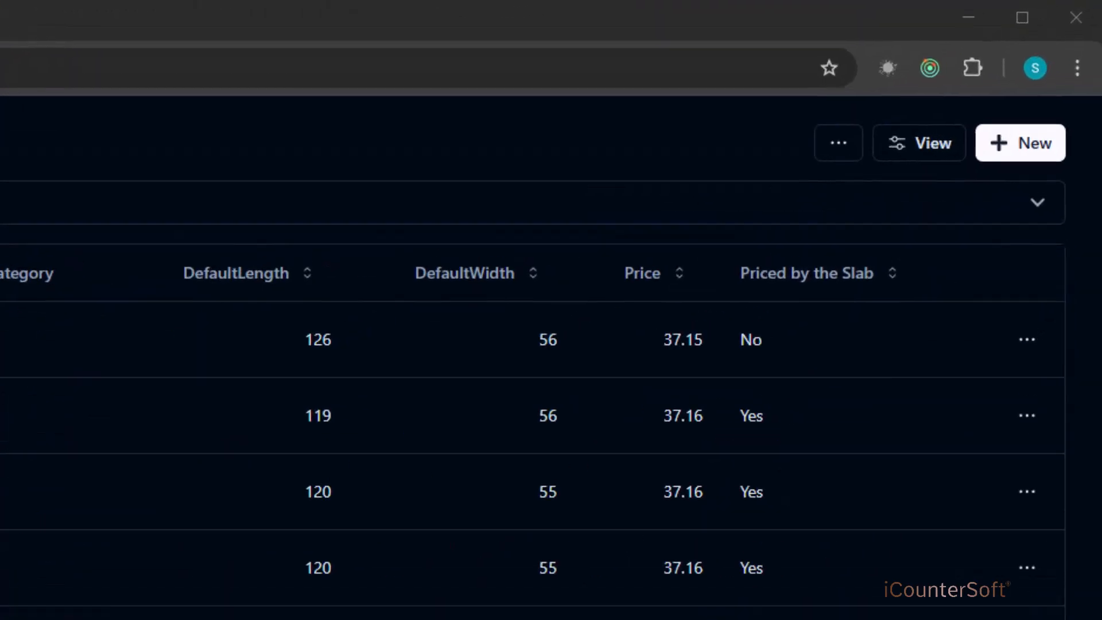
click(838, 147)
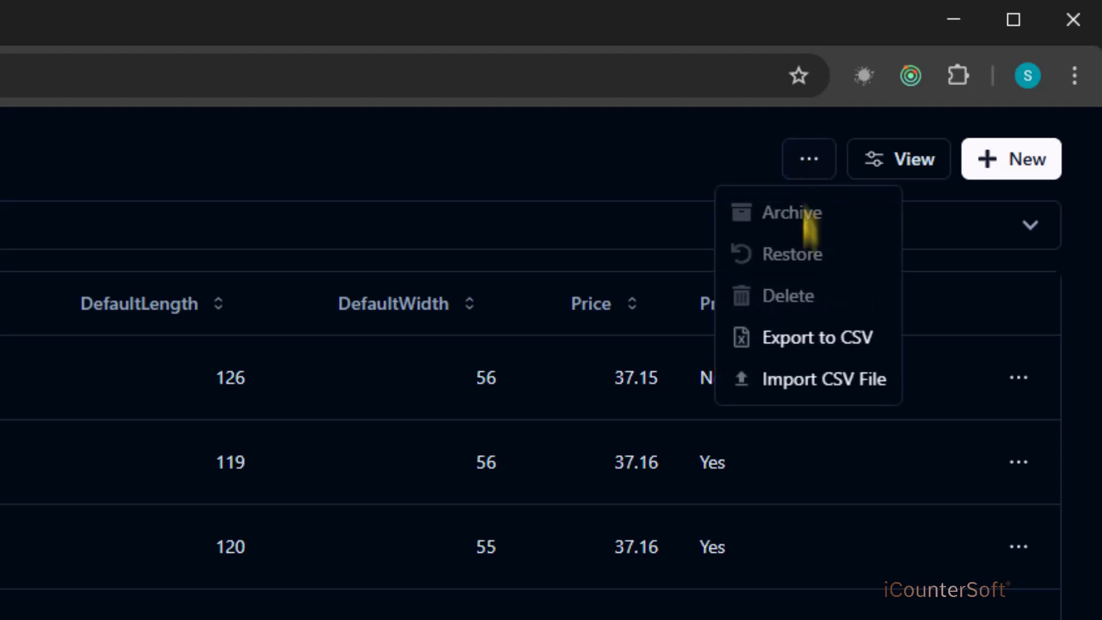
click(821, 380)
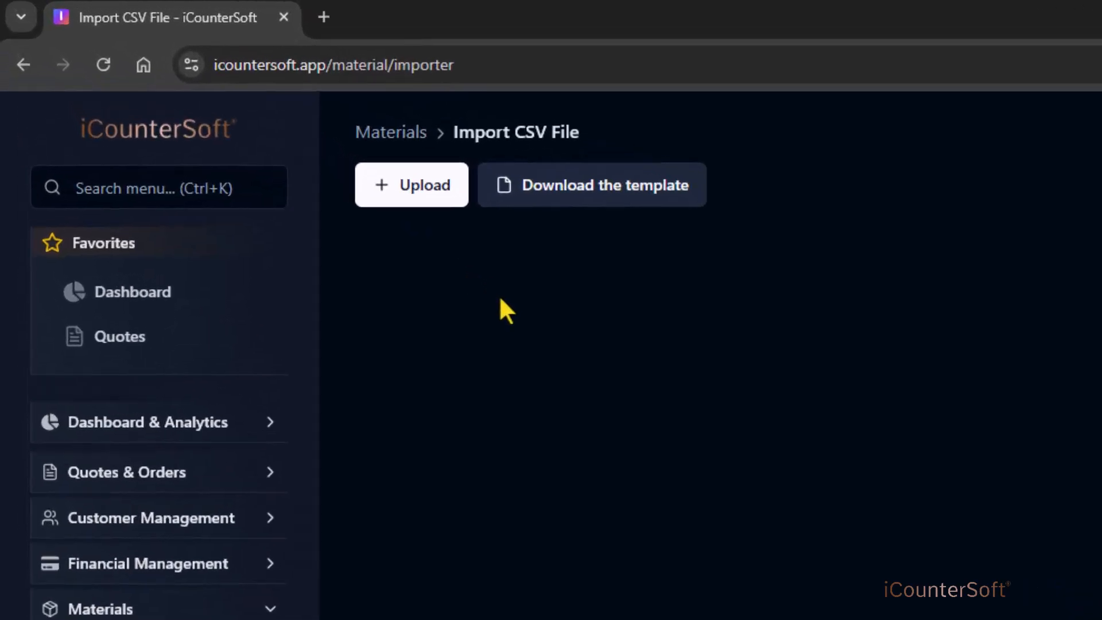
Download the import template as template.csv.csv into the Training-files folder and open it in Excel
click(644, 223)
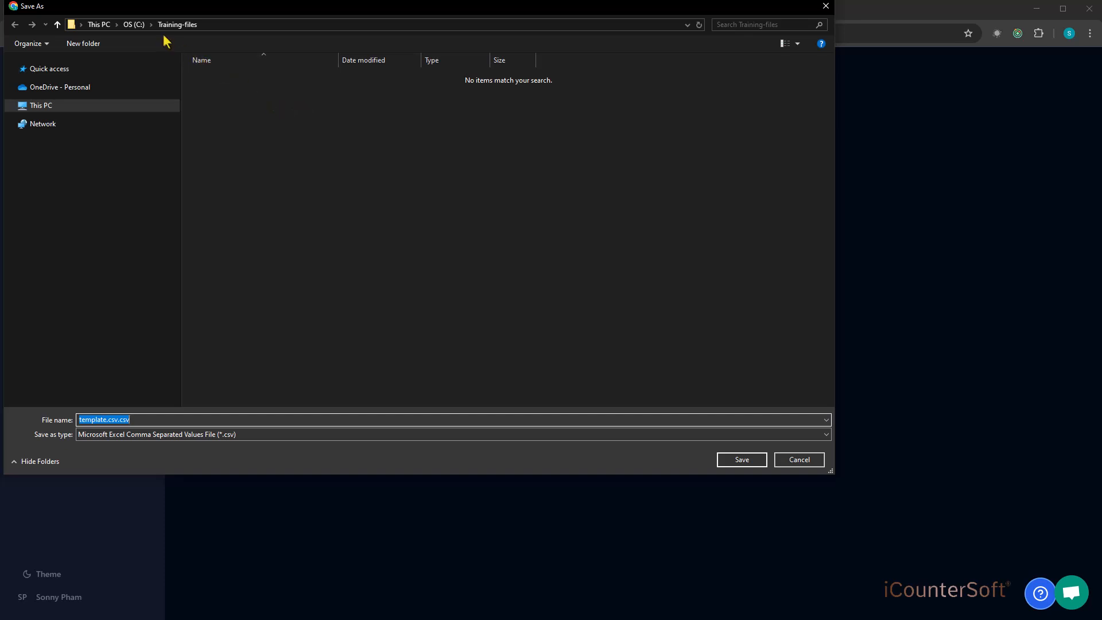
click(742, 460)
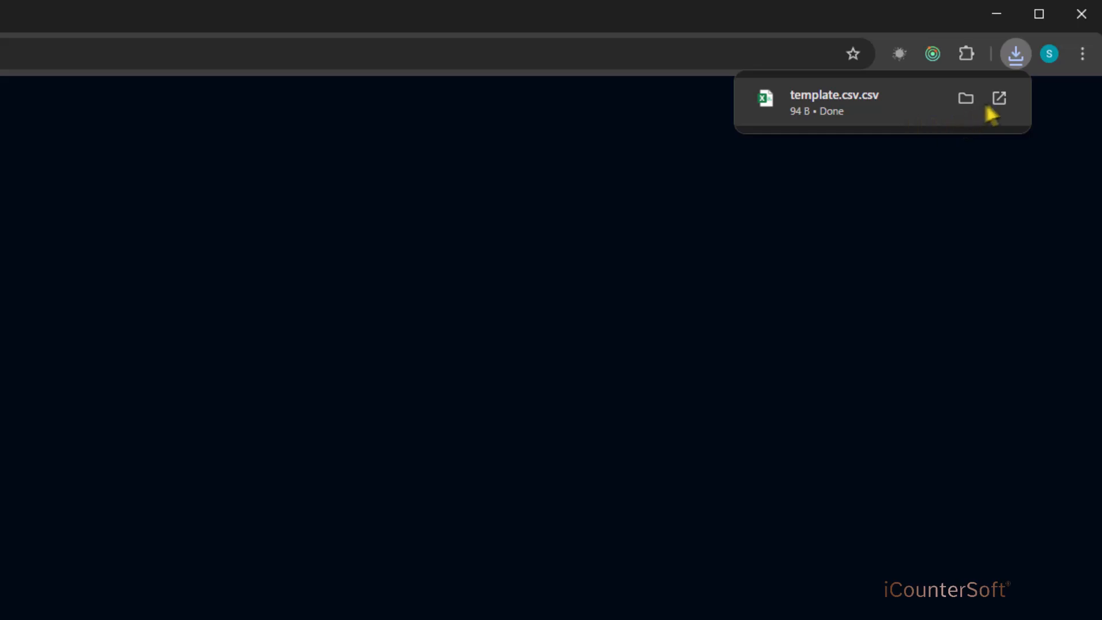
click(1004, 98)
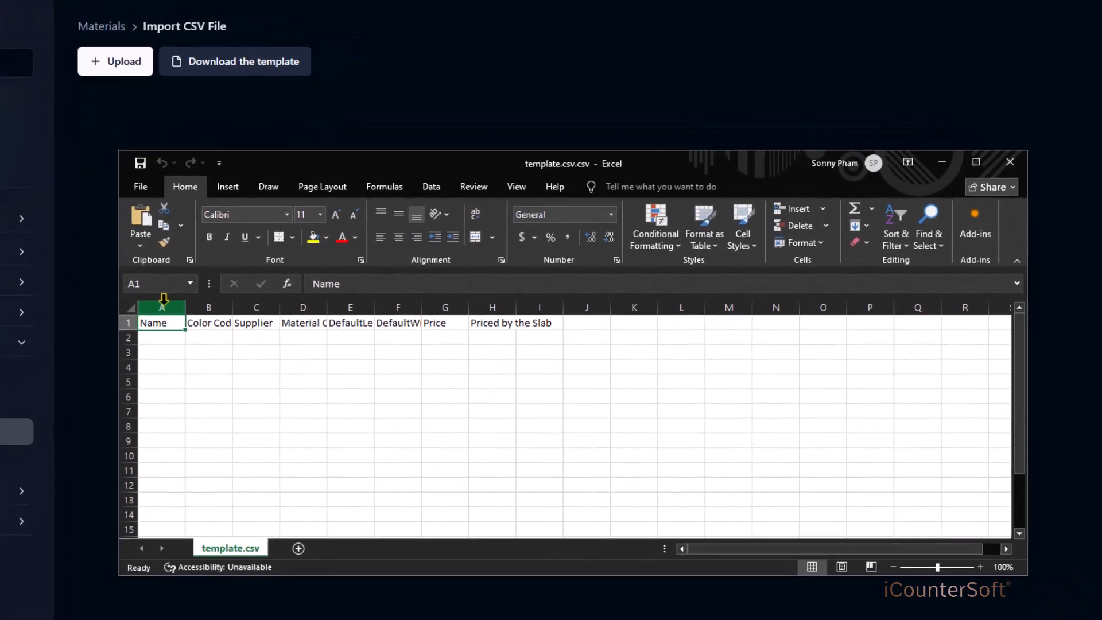
Auto-fit the widths of template columns A to H and widen the Name column further
click(264, 239)
drag(177, 314, 497, 313)
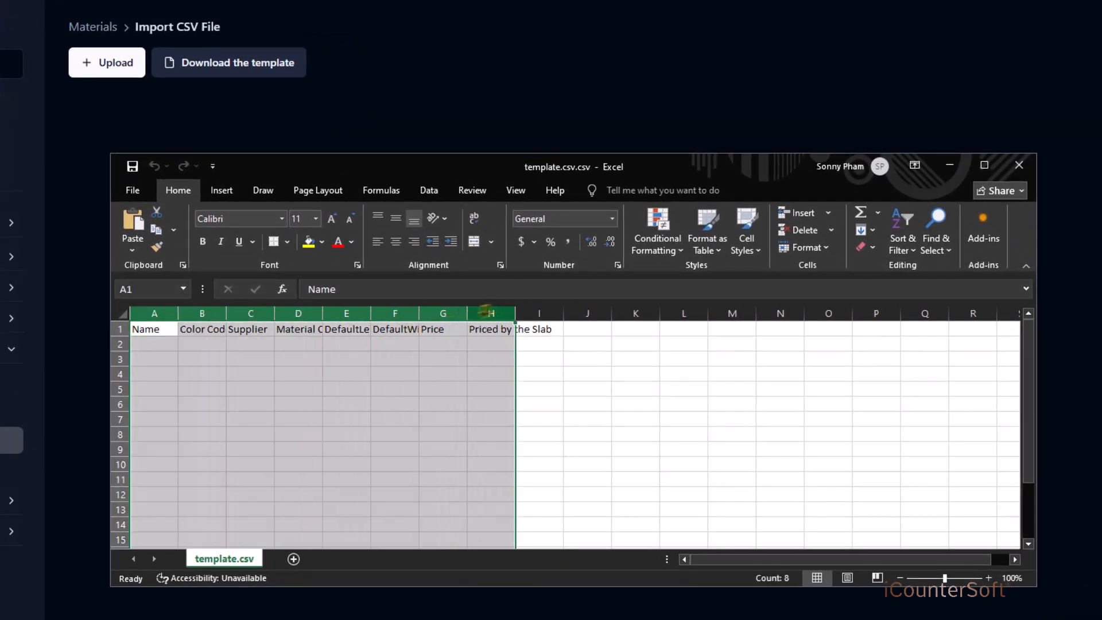
double_click(420, 314)
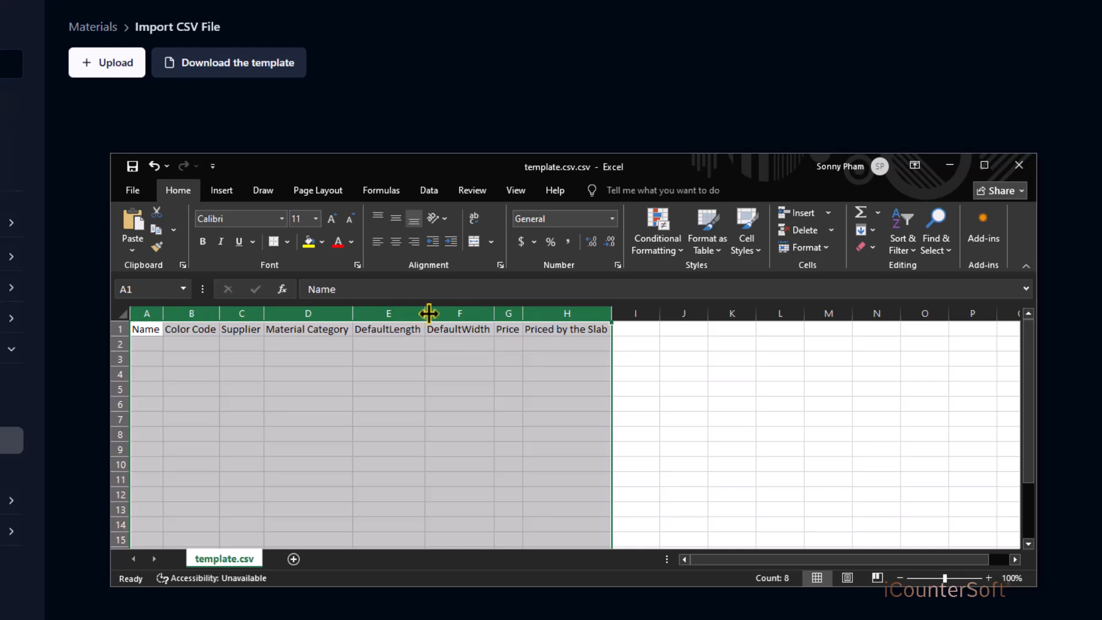
click(190, 344)
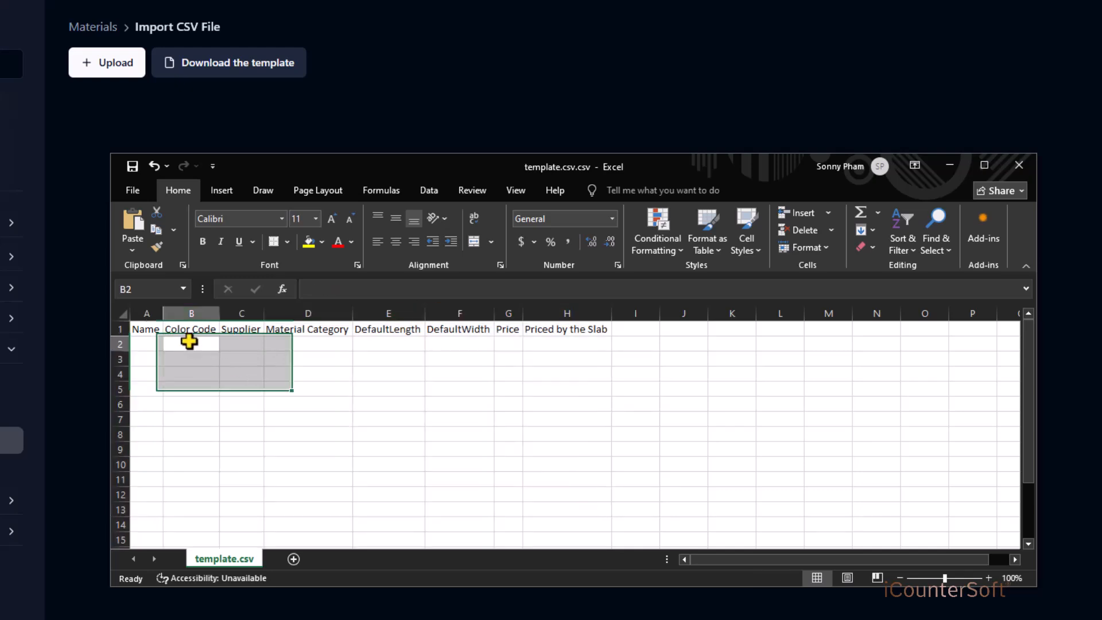
drag(160, 314, 237, 313)
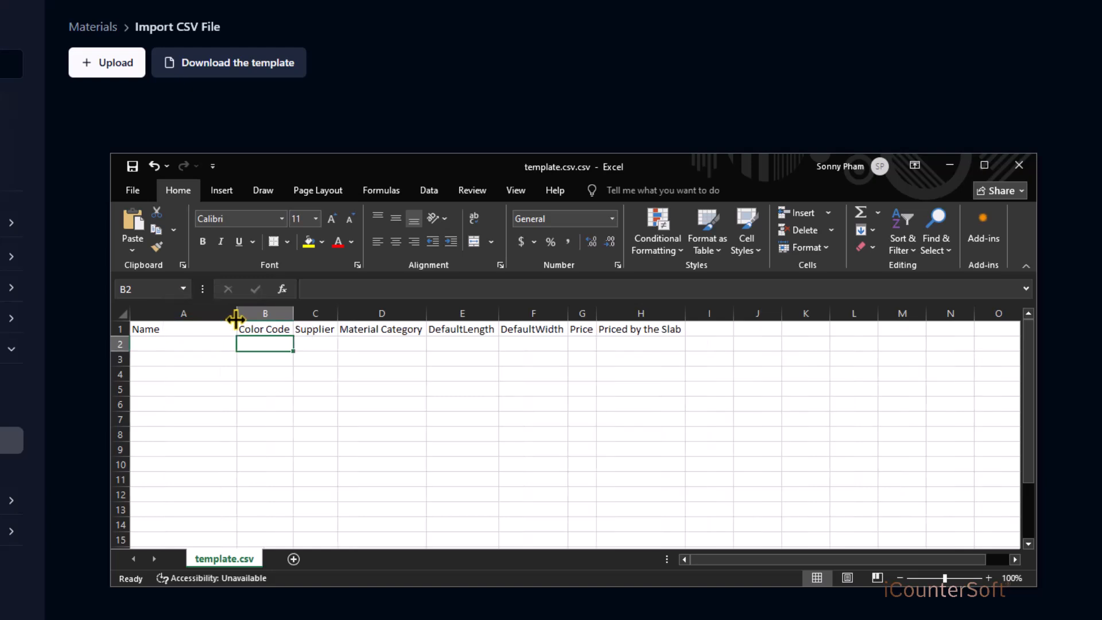
Highlight the Color Code column, followed by the Supplier and Material Category columns, to review them
click(265, 310)
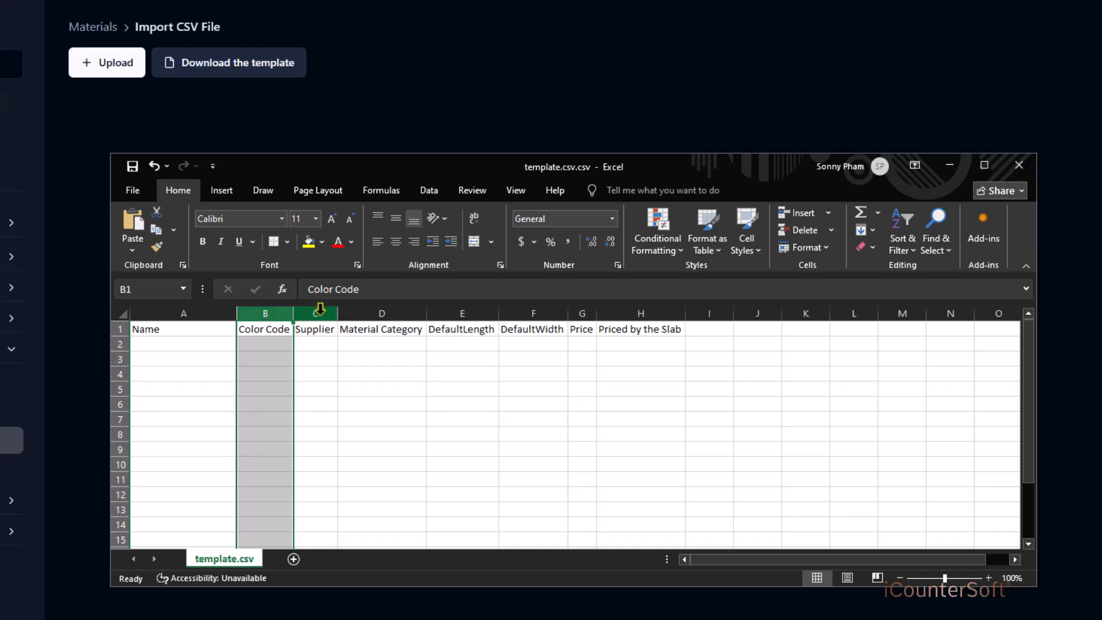
drag(316, 313, 350, 368)
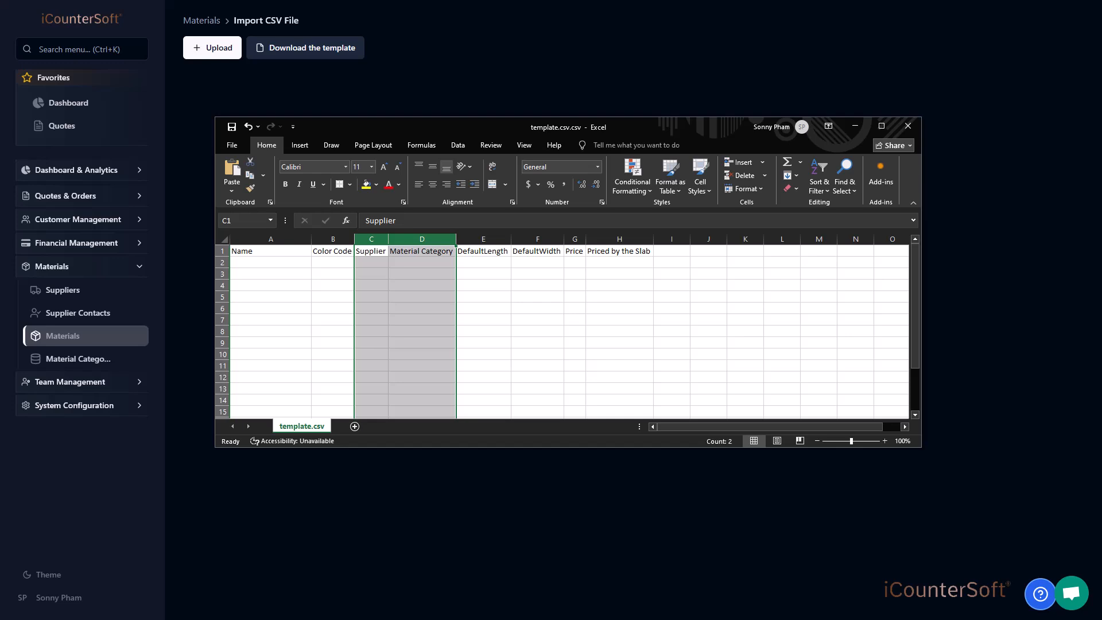
Copy the five material rows A2:H6 from template-data.csv into template.csv.csv starting at A2, and minimize the source workbook
drag(428, 617, 365, 383)
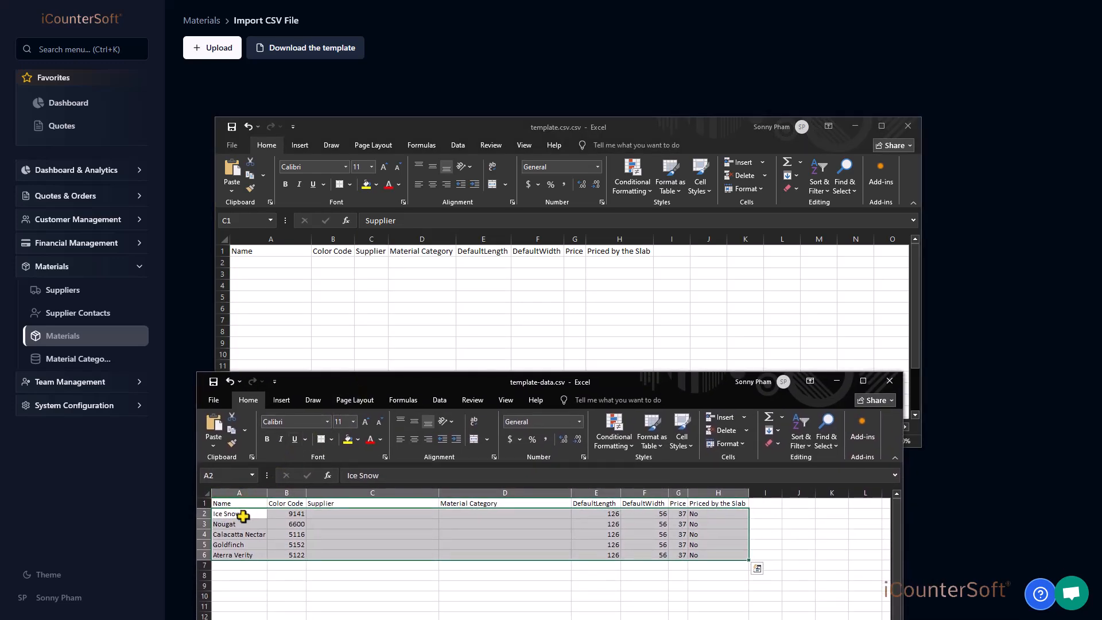
key(ctrl+c)
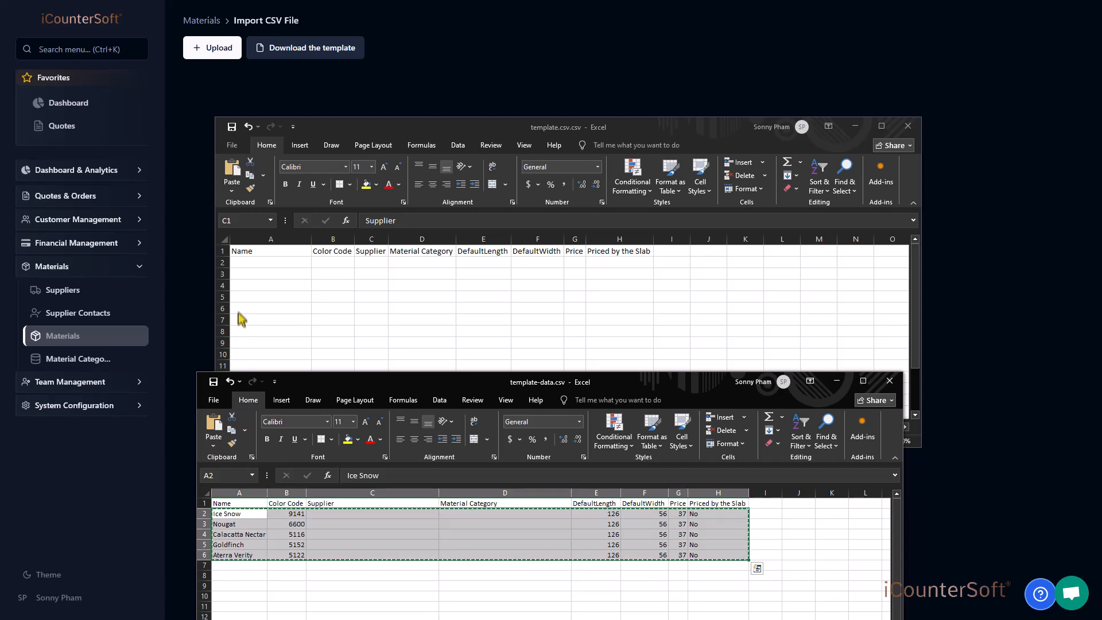
click(256, 262)
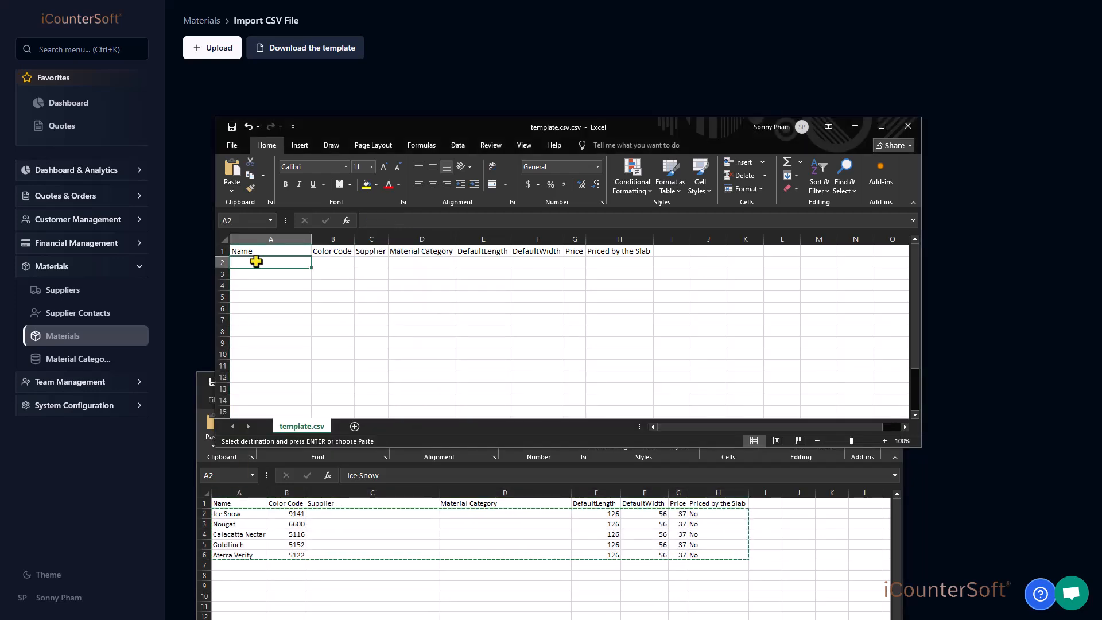
key(ctrl+v)
click(556, 580)
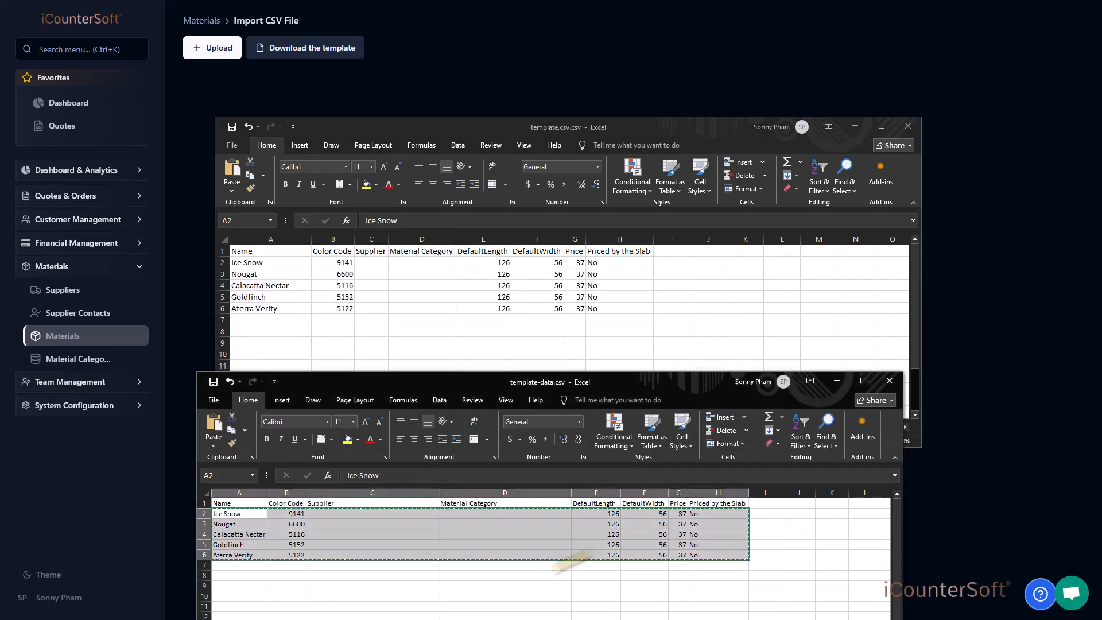
click(834, 381)
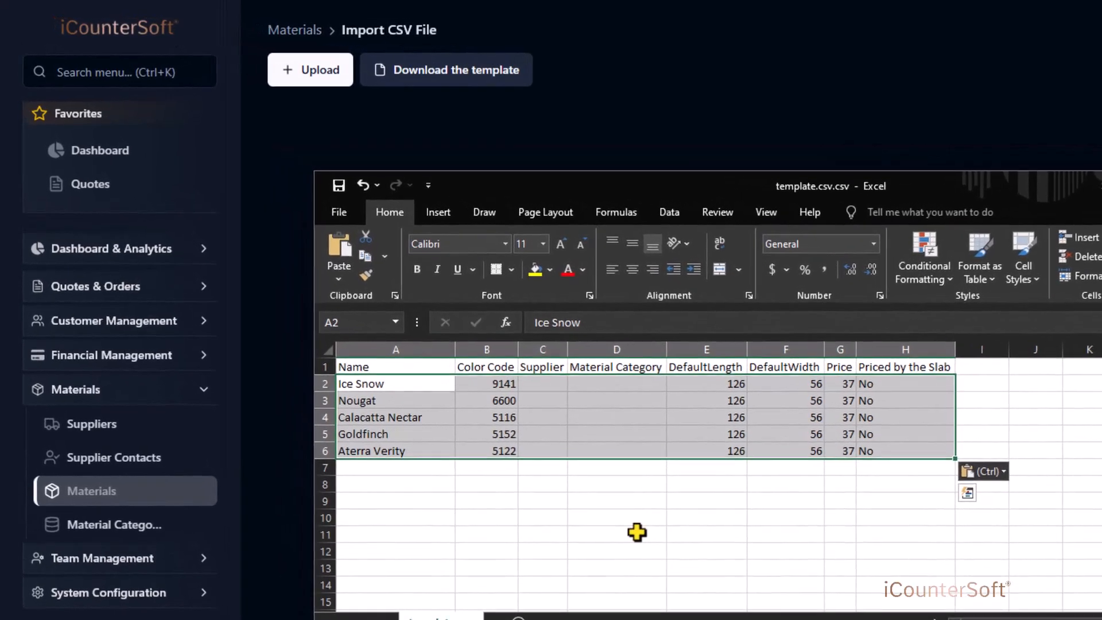
click(434, 362)
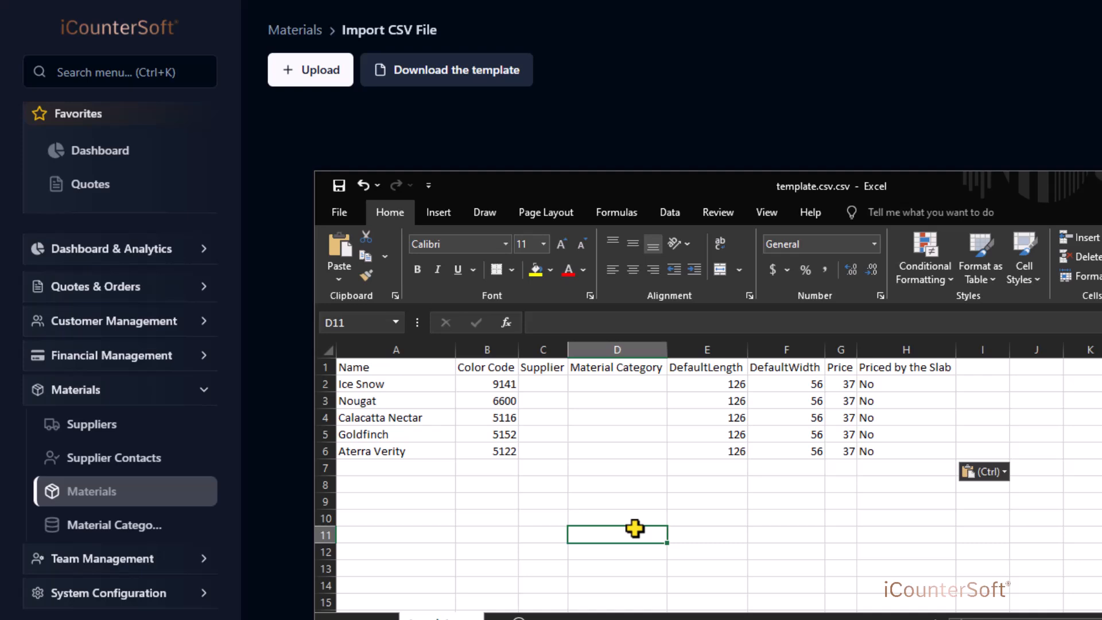
Return to iCounterSoft, open the Caesarstone supplier record and copy its ID
click(267, 521)
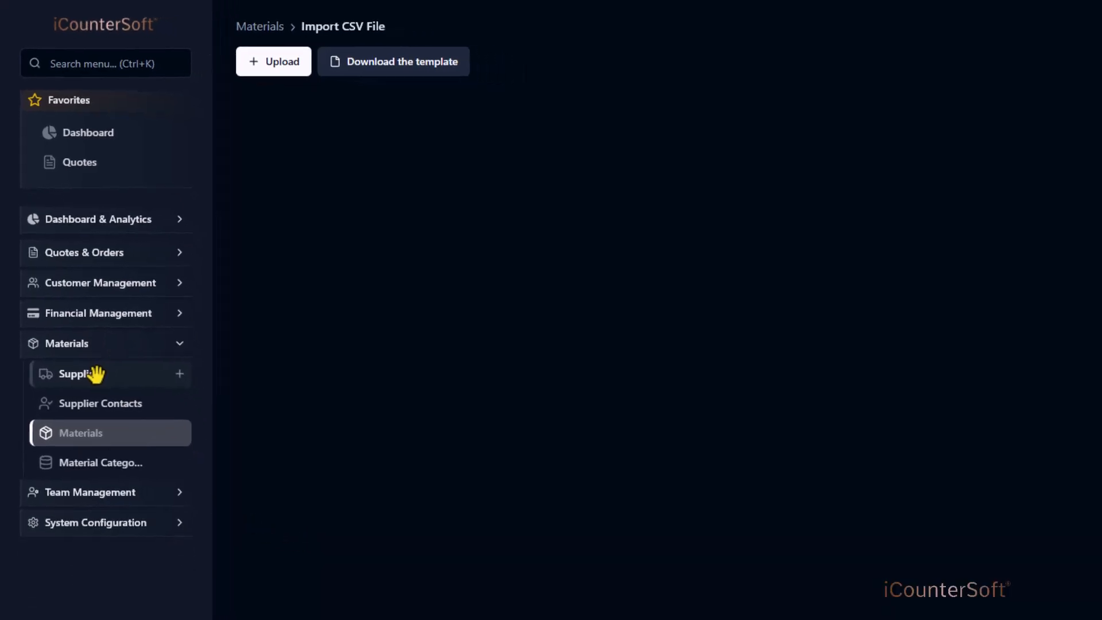
click(84, 291)
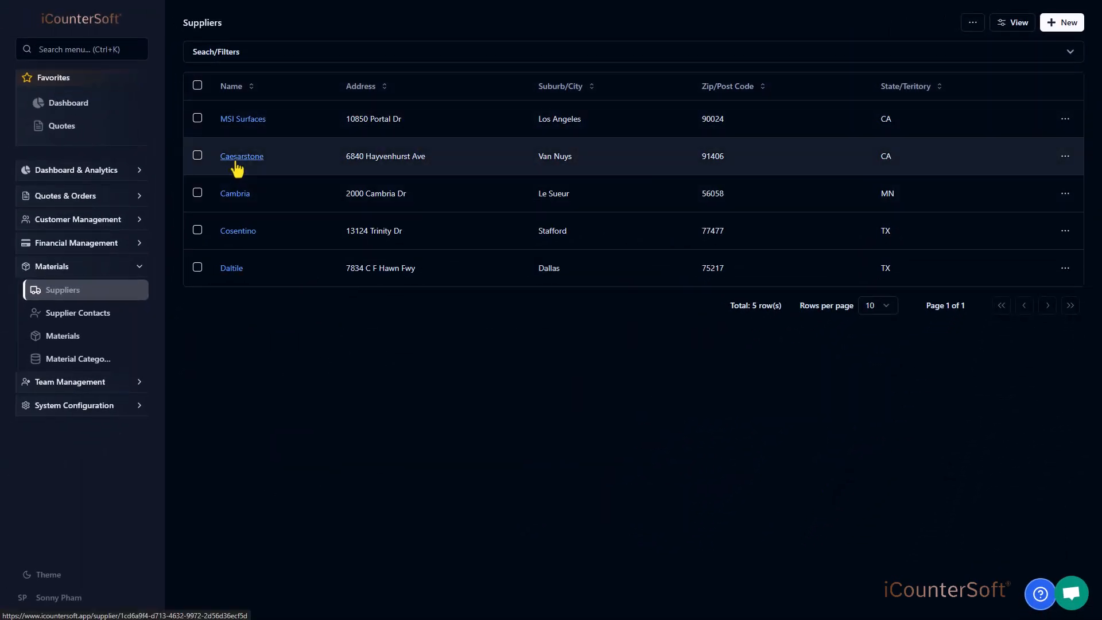
click(237, 163)
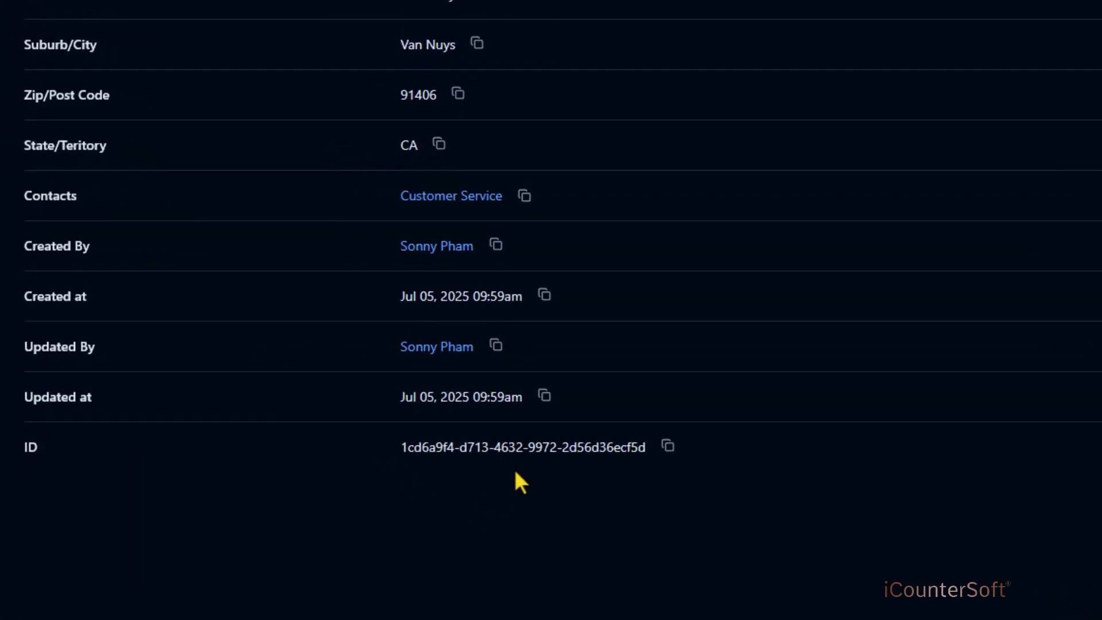
click(668, 448)
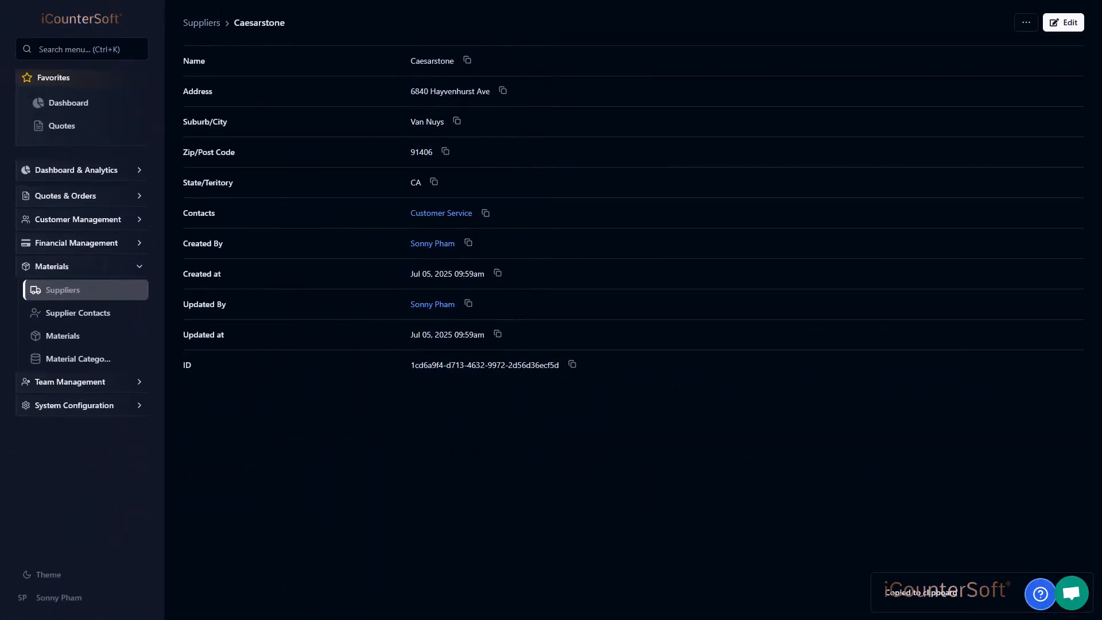
Switch to template-data.csv in Excel, paste the supplier ID into C2 with destination formatting and fill it down to C6
key(alt+Tab)
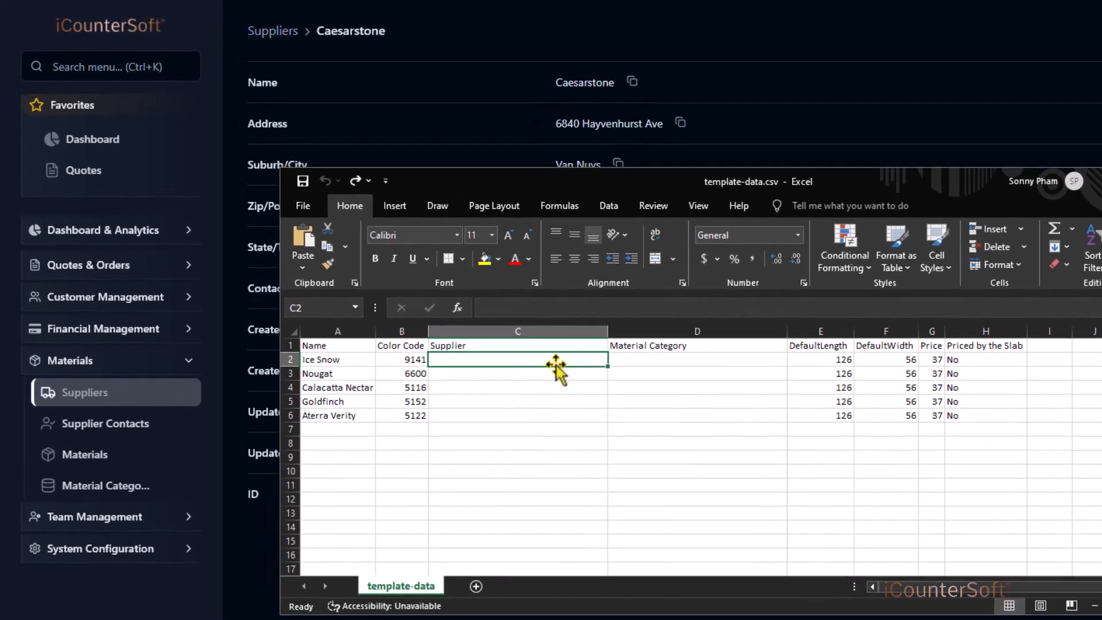
right_click(561, 359)
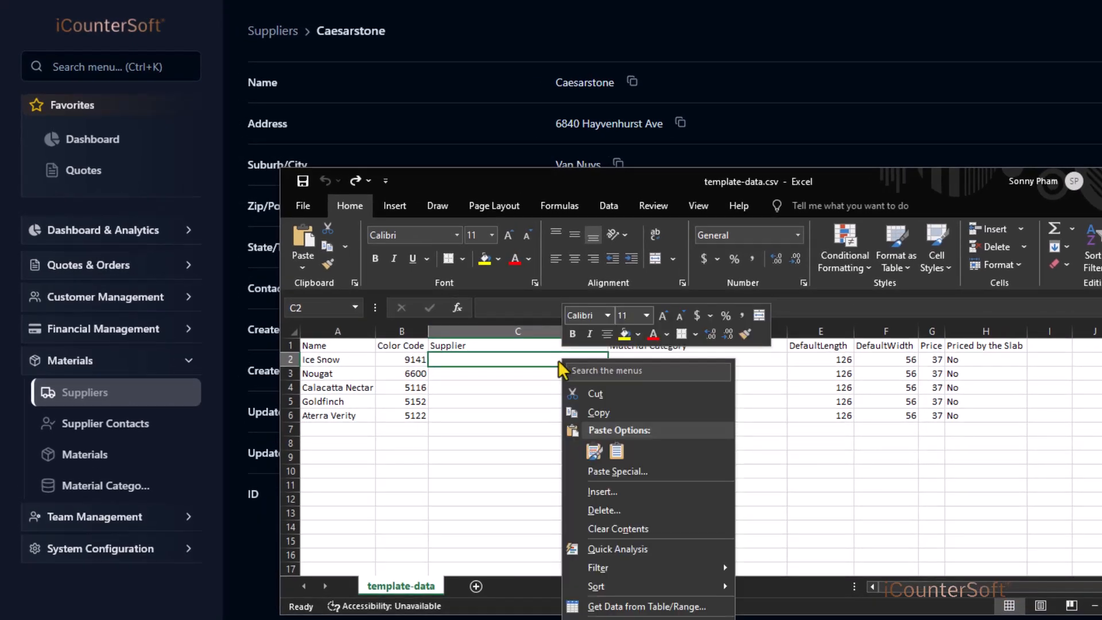
click(617, 451)
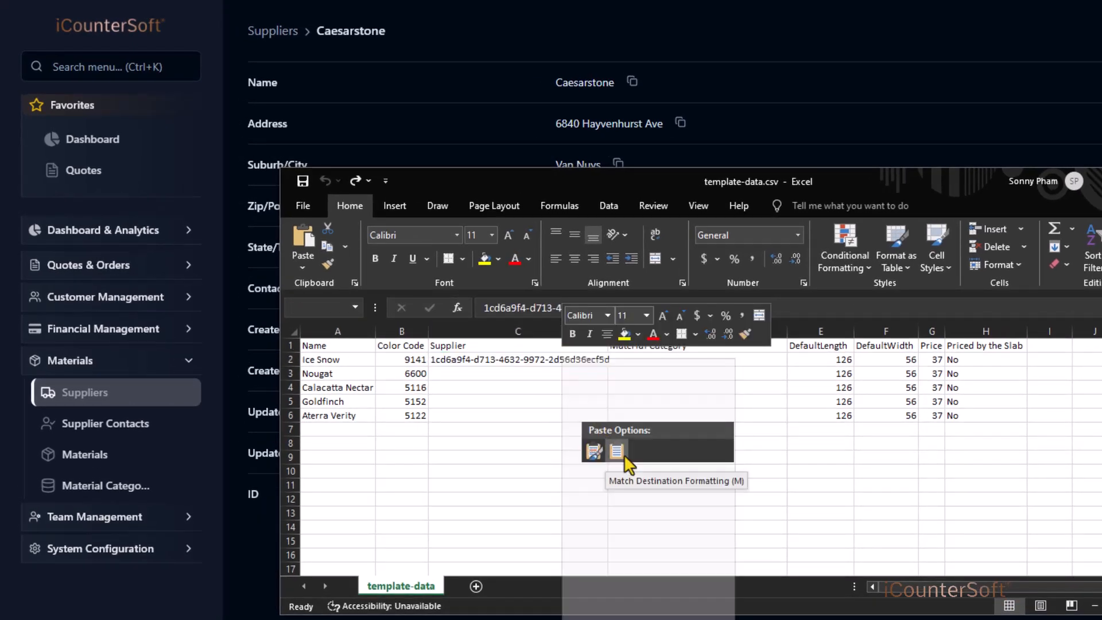
click(617, 451)
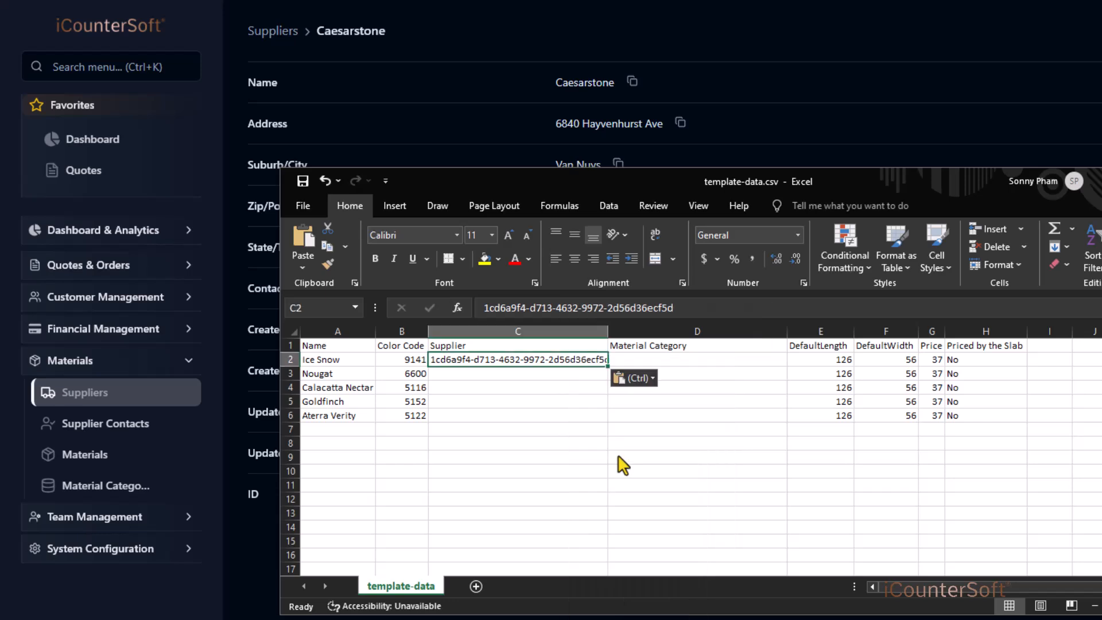
double_click(607, 366)
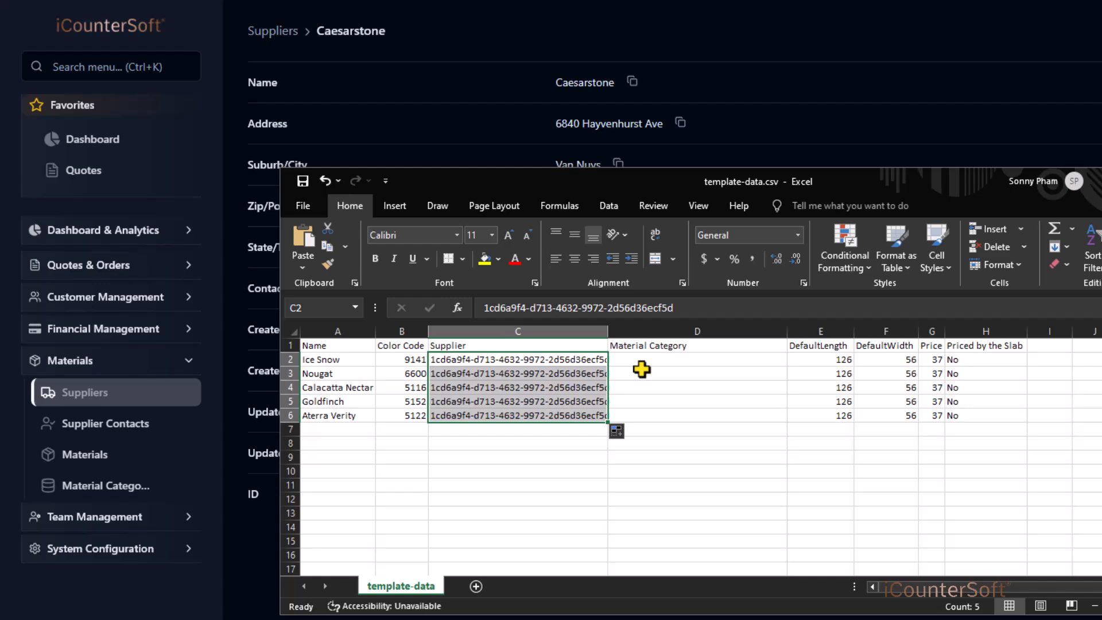
Return to iCounterSoft, open the Quartz material category and copy its ID
drag(645, 187, 581, 619)
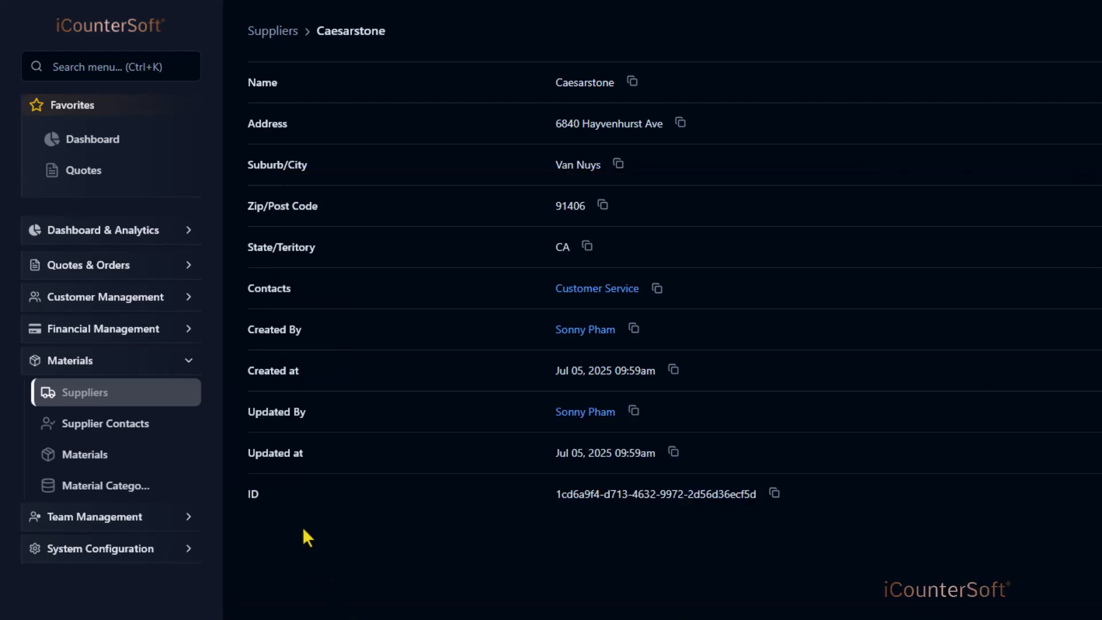
click(104, 489)
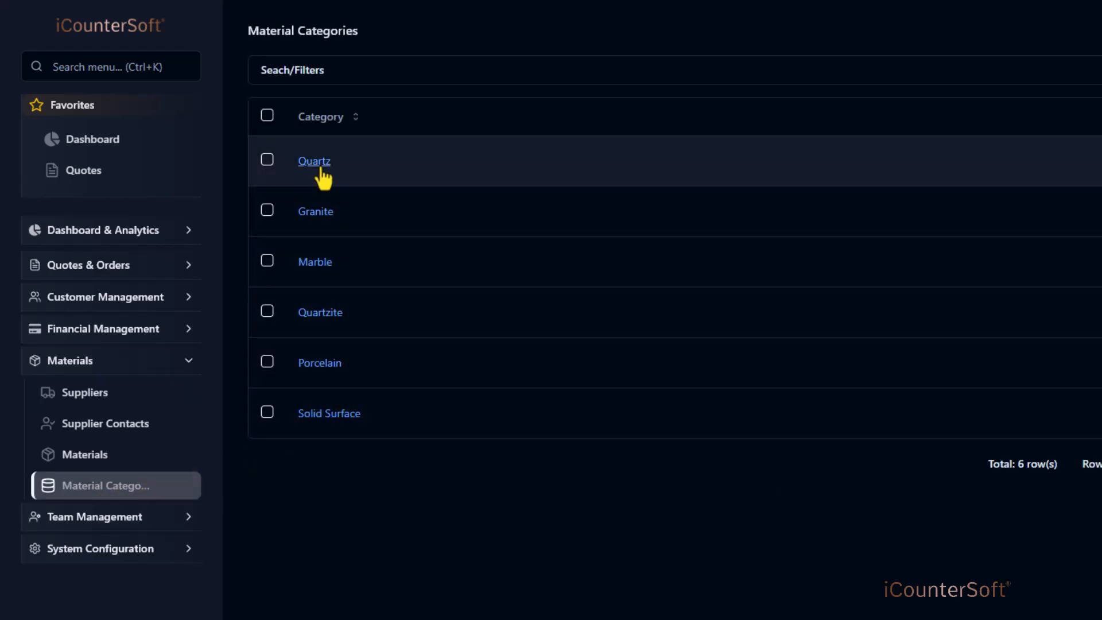
click(323, 169)
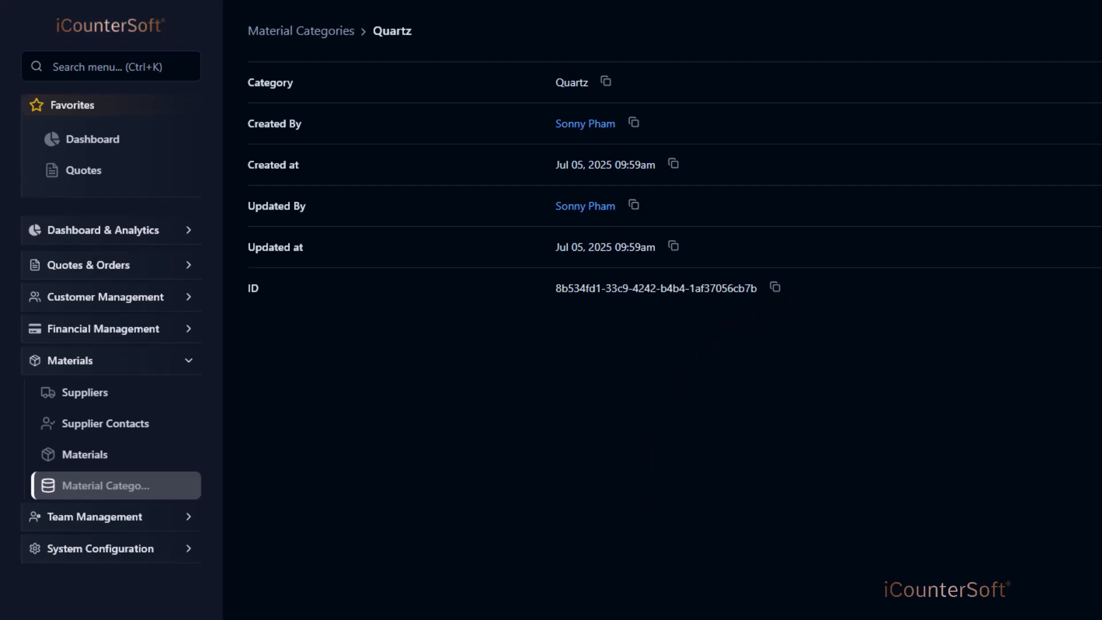
Switch to template-data.csv in Excel, paste the category ID into D2 with destination formatting and fill it down to D6
click(709, 618)
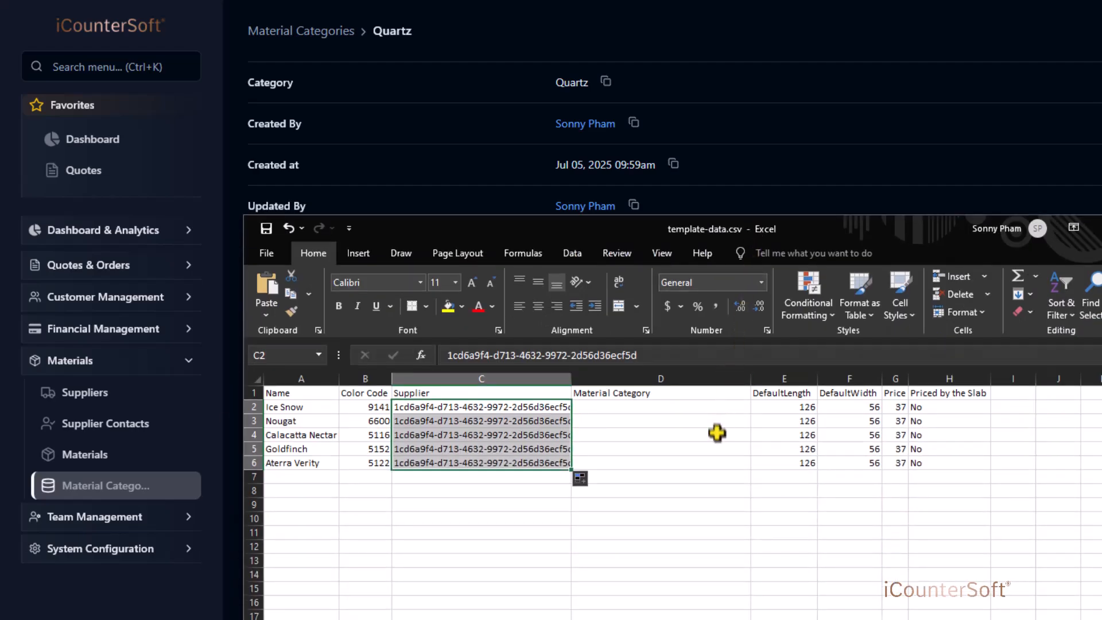
click(728, 404)
right_click(728, 405)
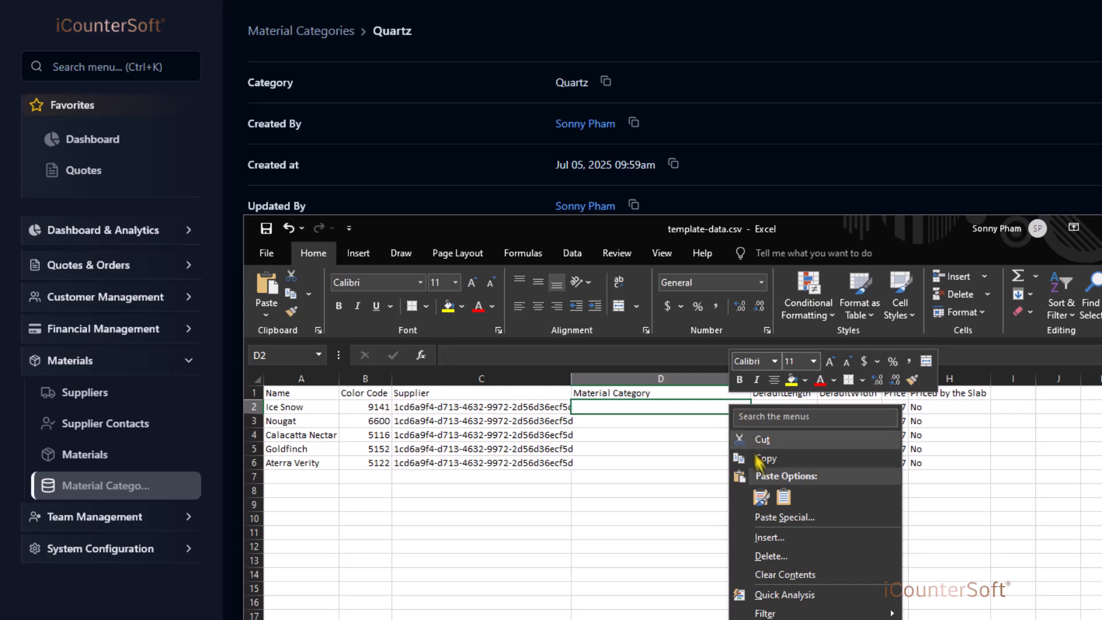
click(783, 498)
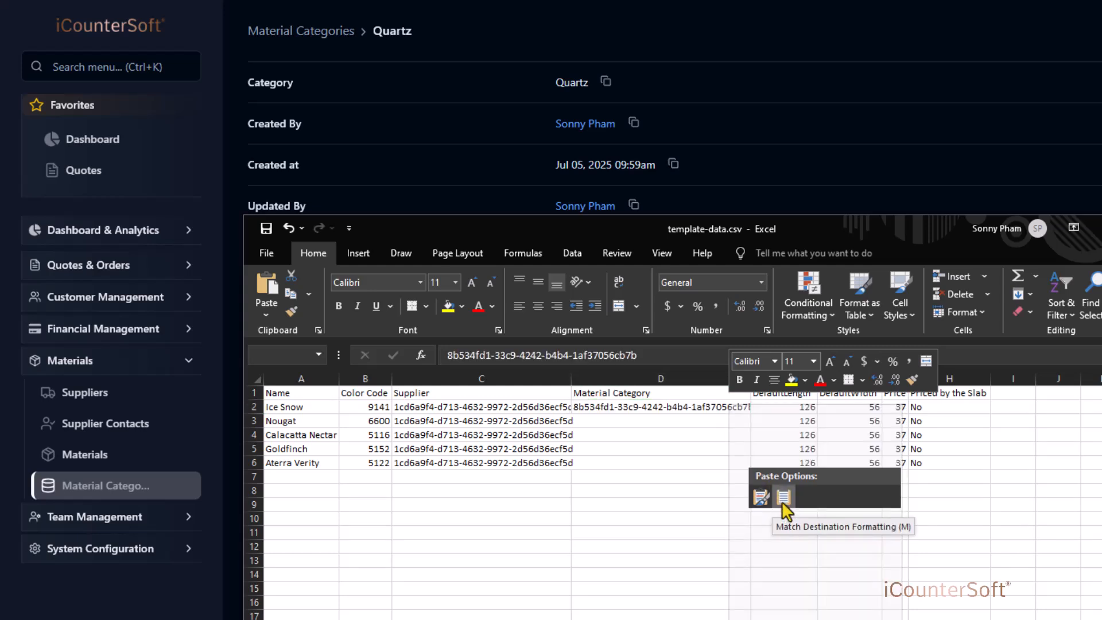
click(783, 499)
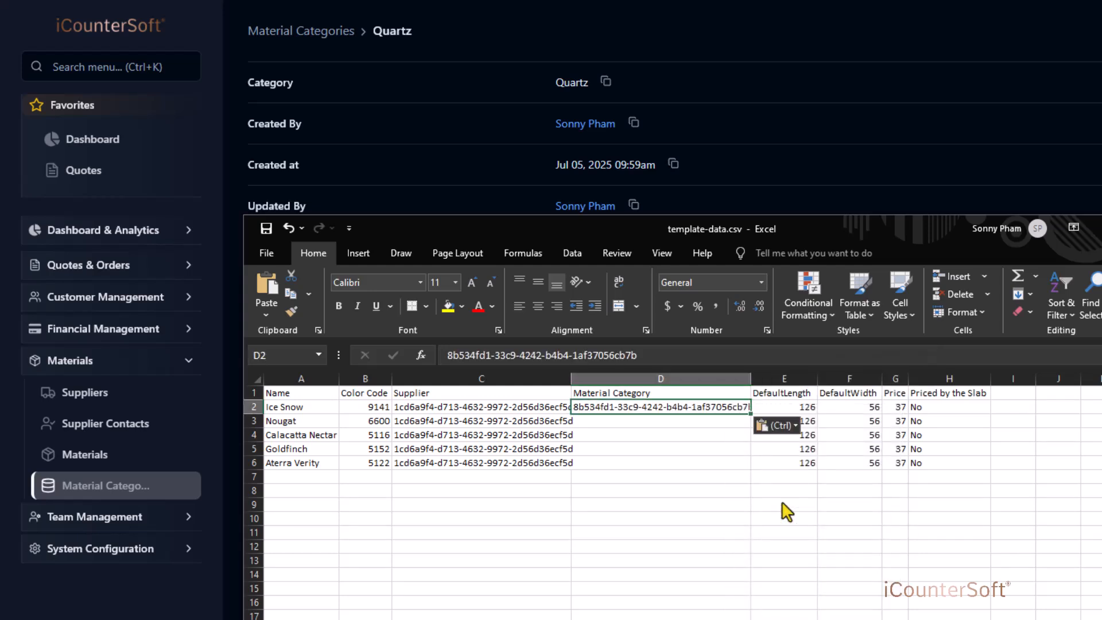
double_click(751, 414)
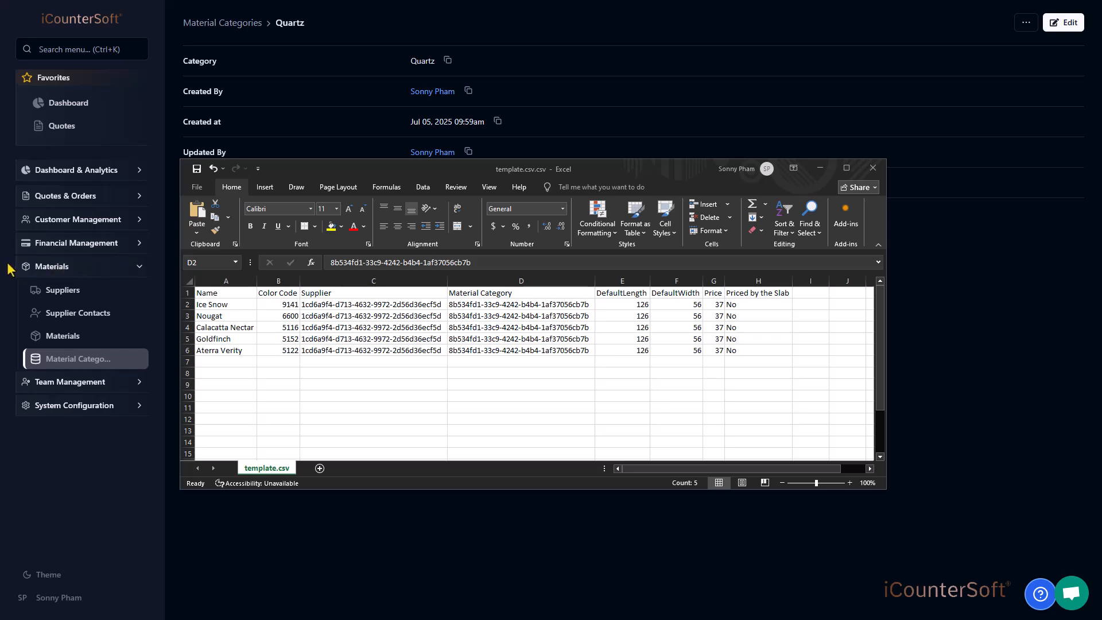
Save the completed template.csv.csv workbook and minimize Excel to return to iCounterSoft
click(196, 170)
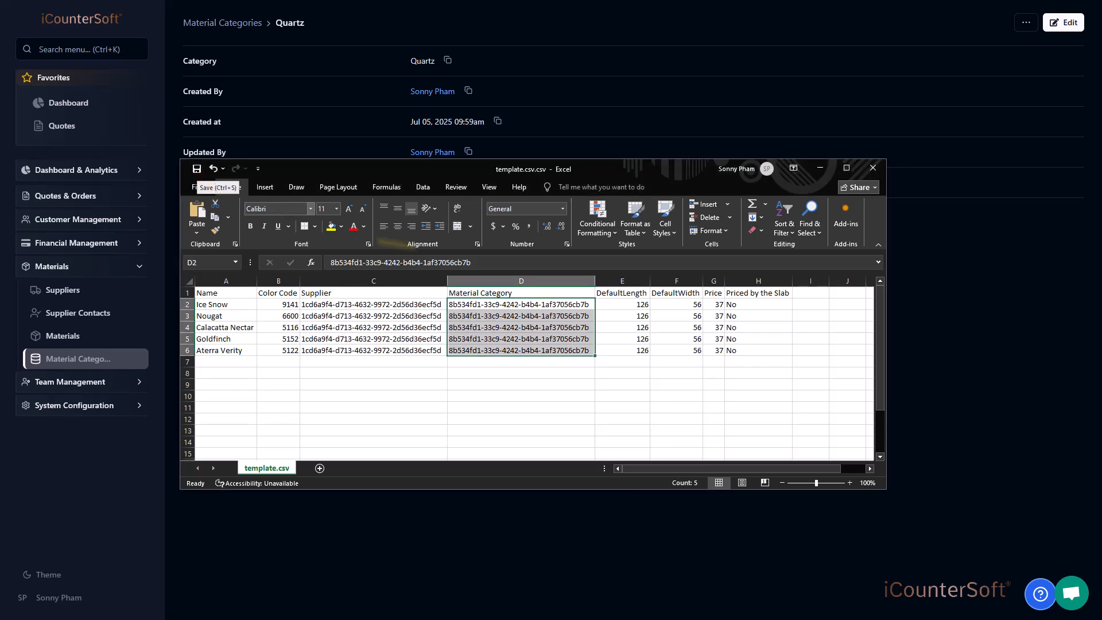
click(820, 168)
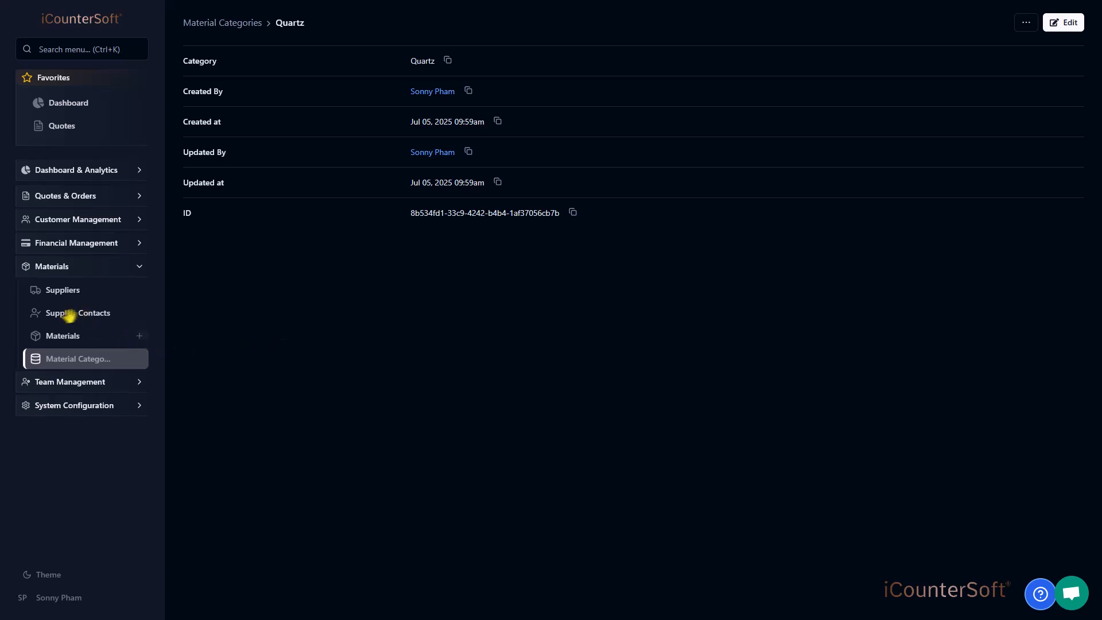
Open the CSV file import for Materials and upload template.csv.csv
click(61, 336)
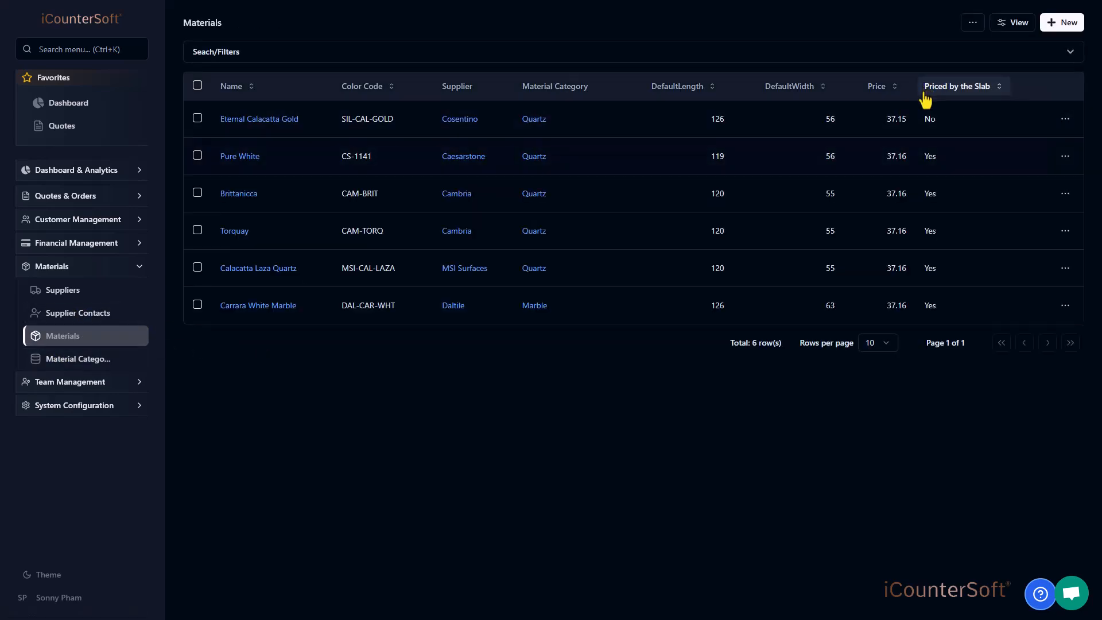
click(978, 26)
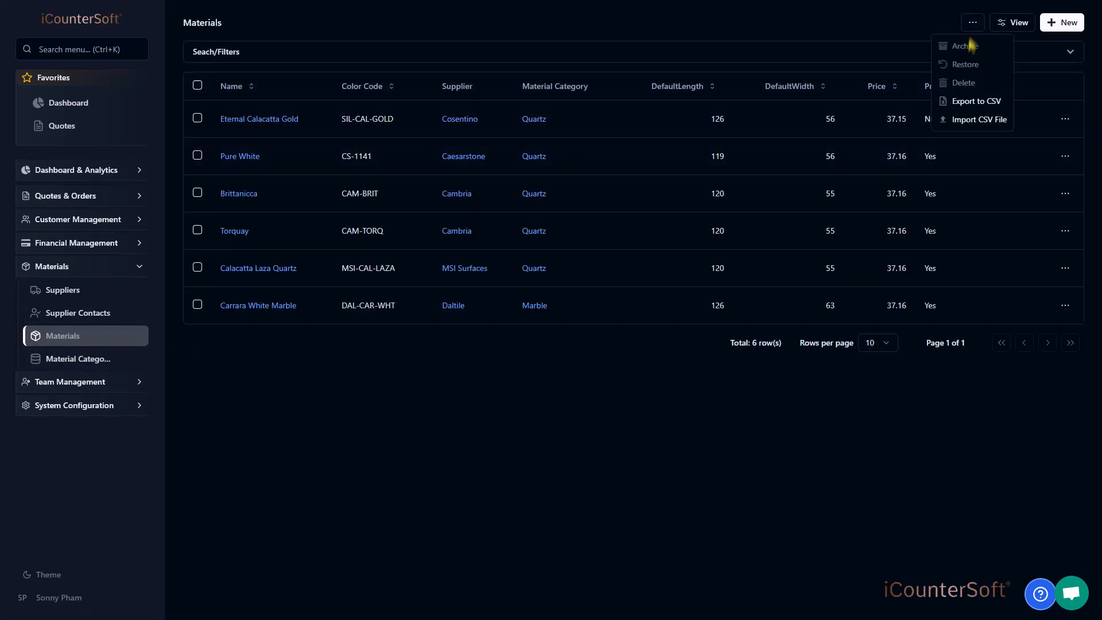
click(980, 120)
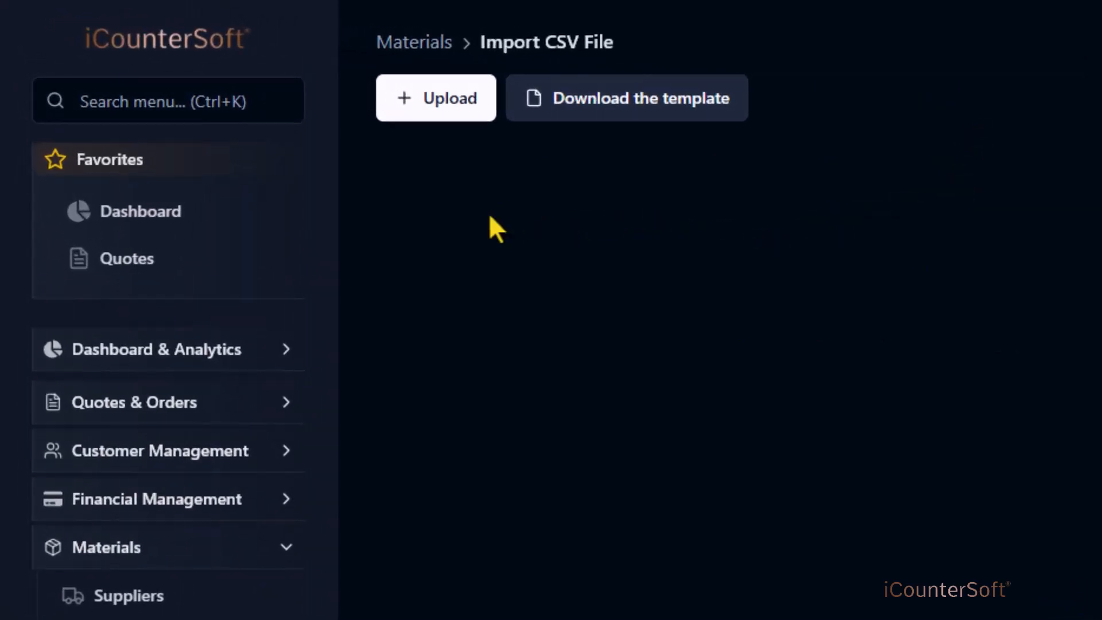
click(441, 117)
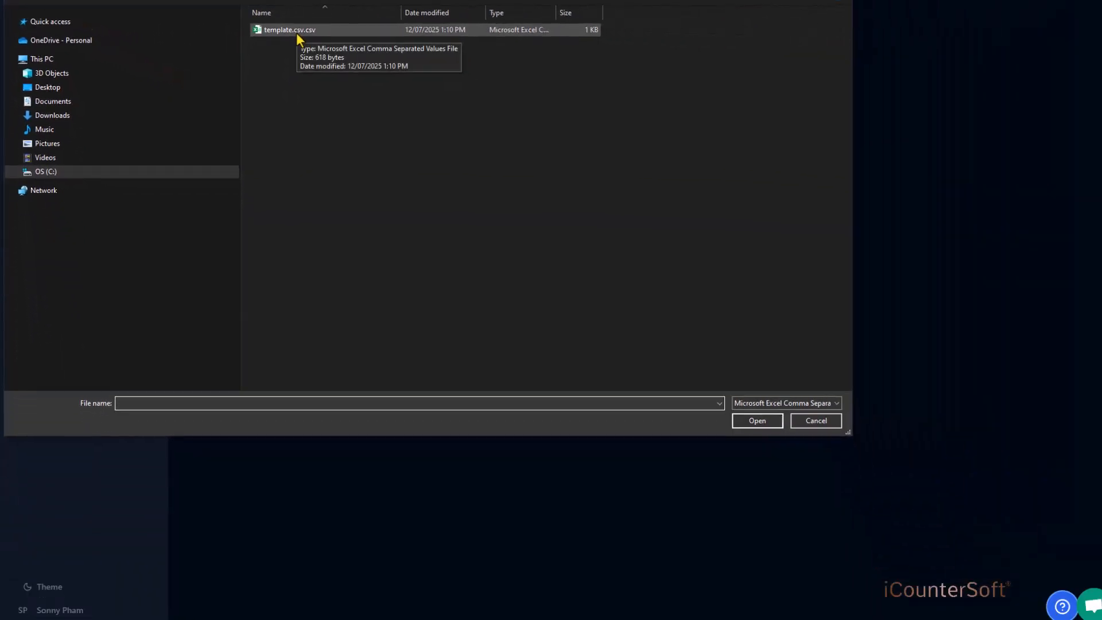
click(297, 32)
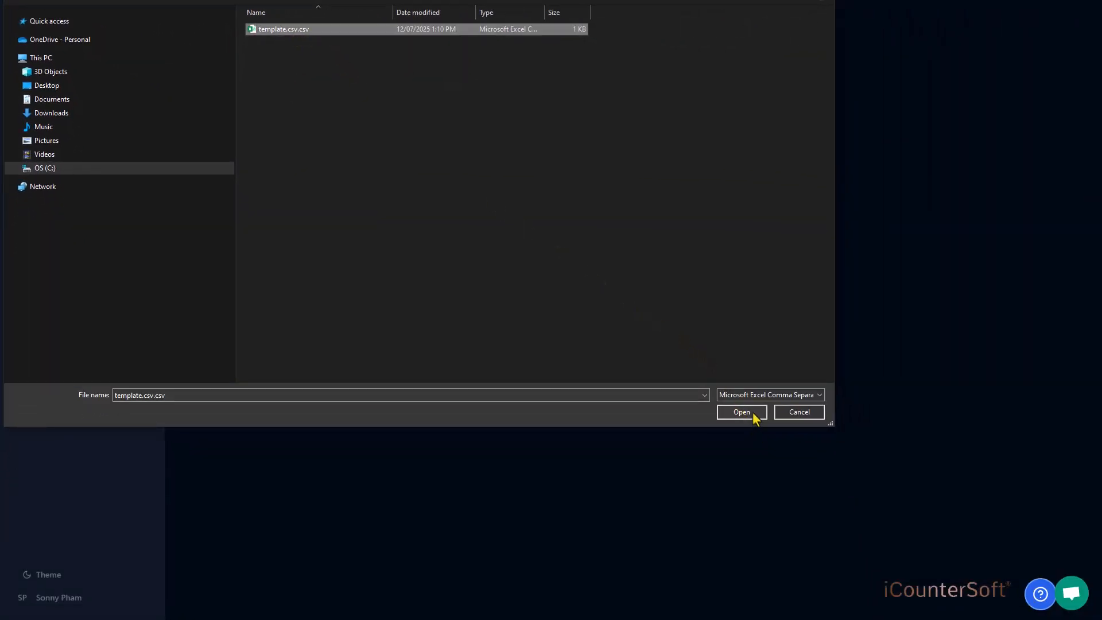
click(754, 413)
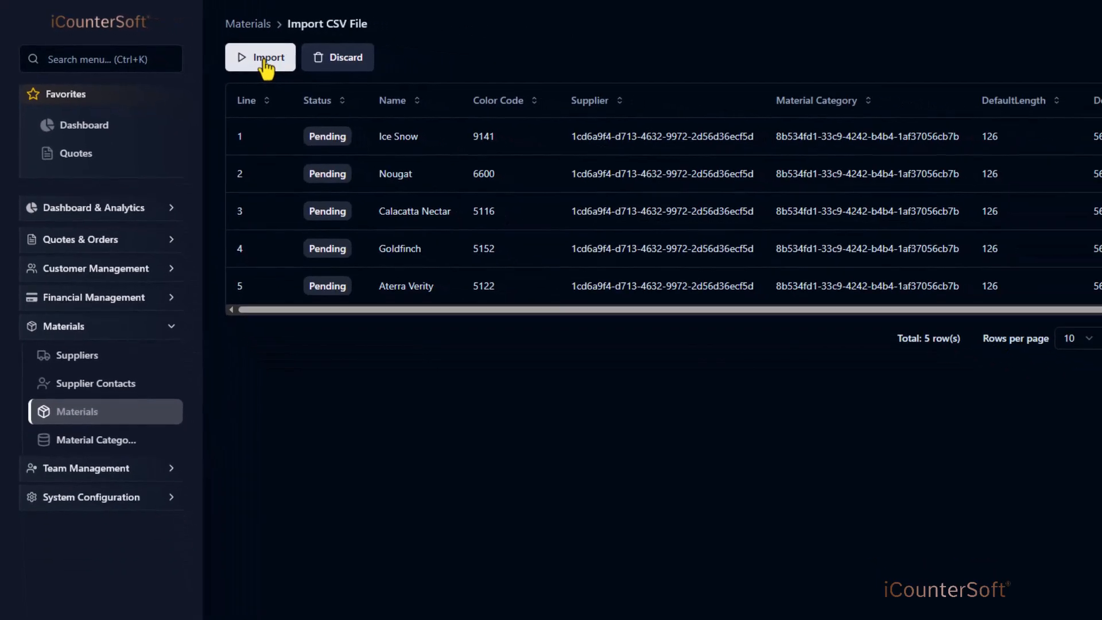
Import the uploaded material rows and return to the Materials list
click(265, 58)
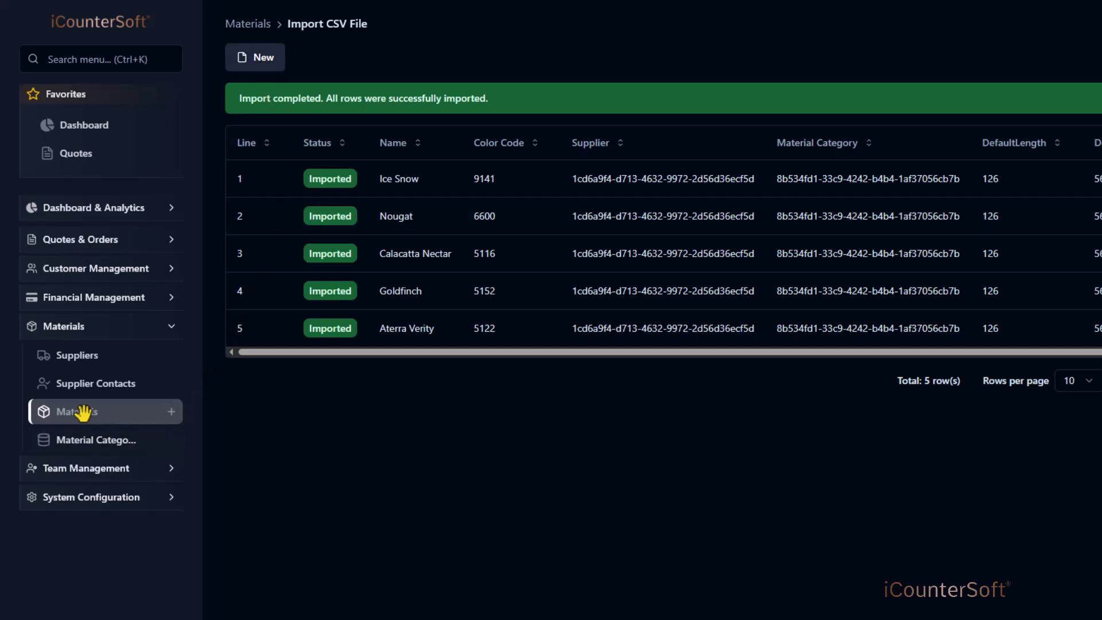
click(81, 407)
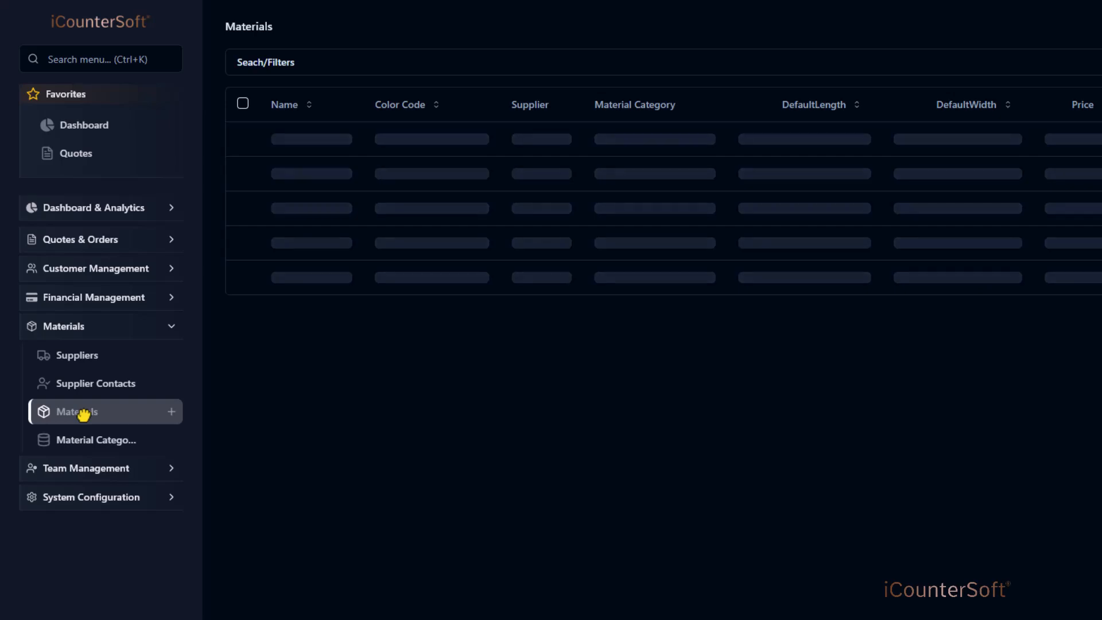